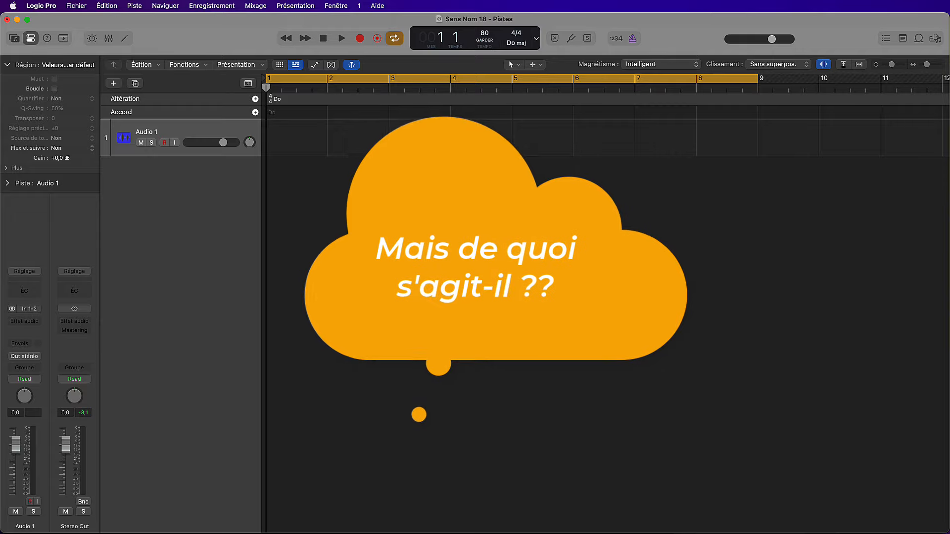
Add the Neo Soul Bass 03 loop from the loop browser as a new track starting at bar 1 and select its region
left_click(918, 38)
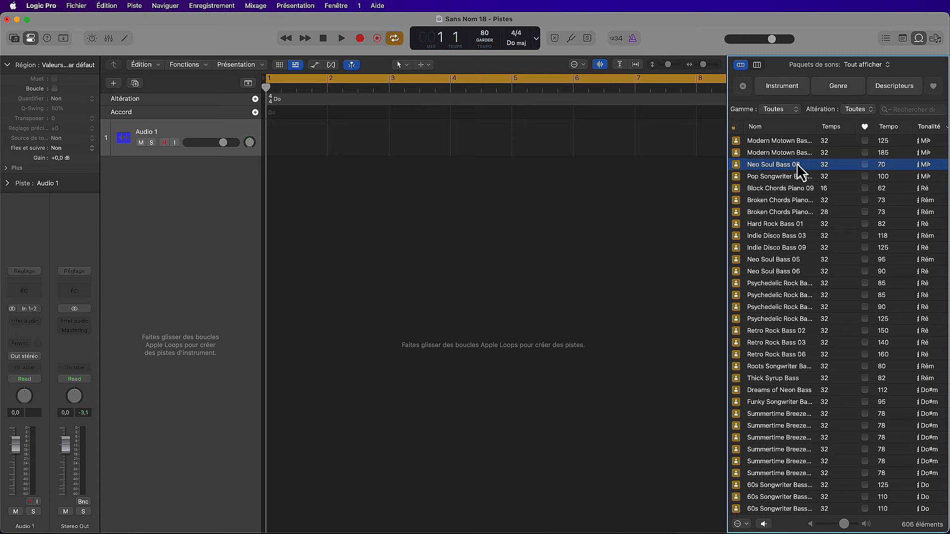
left_click_drag(797, 163, 281, 175)
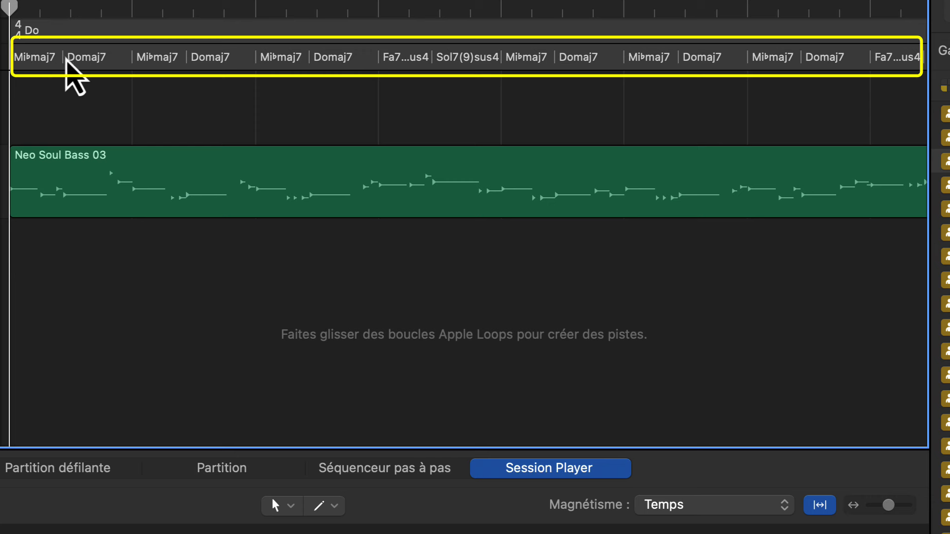
left_click(67, 59)
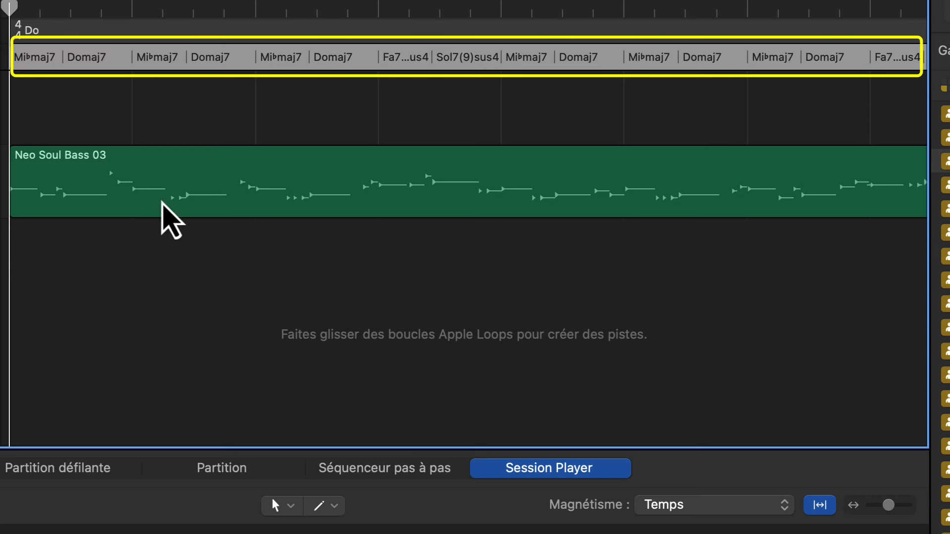
left_click(227, 159)
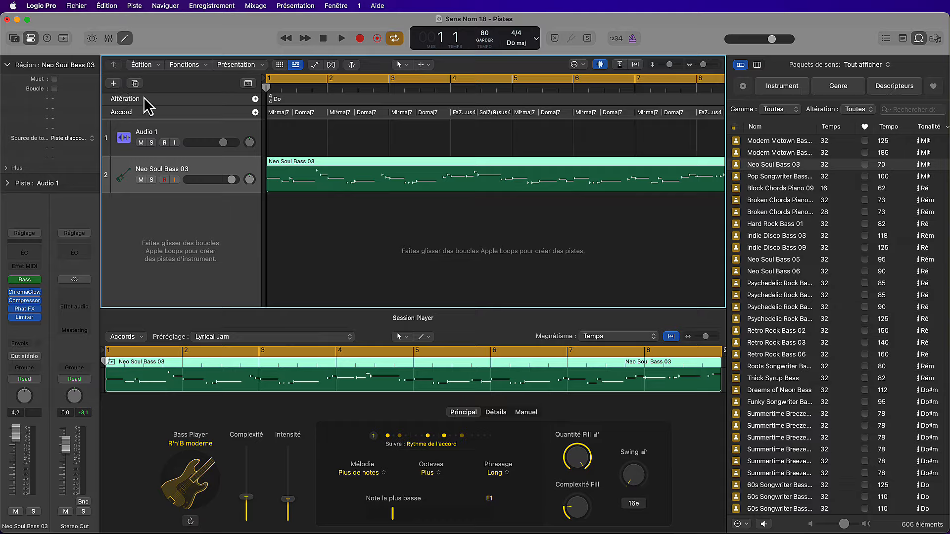
Create one Session Player track with the Keyboard Player in the Libre style
key("alt+super+n")
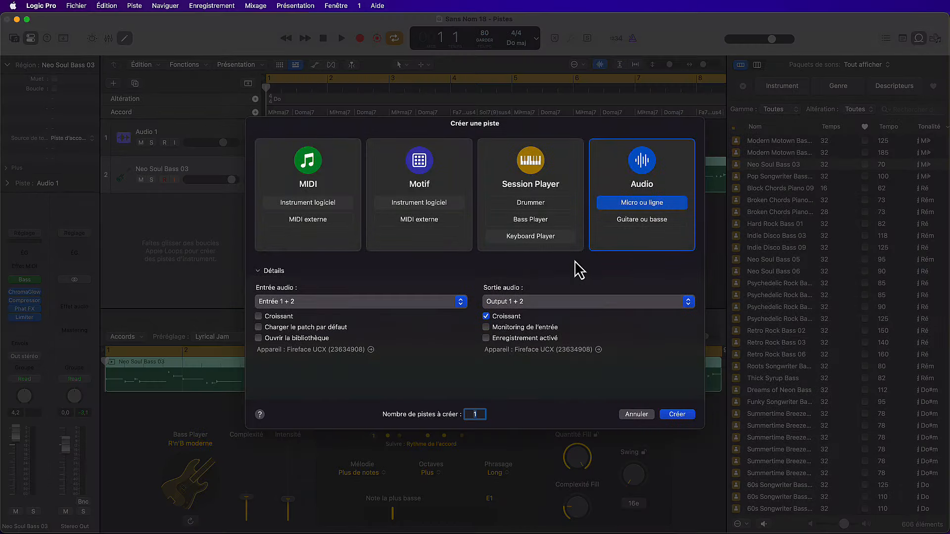
left_click(541, 237)
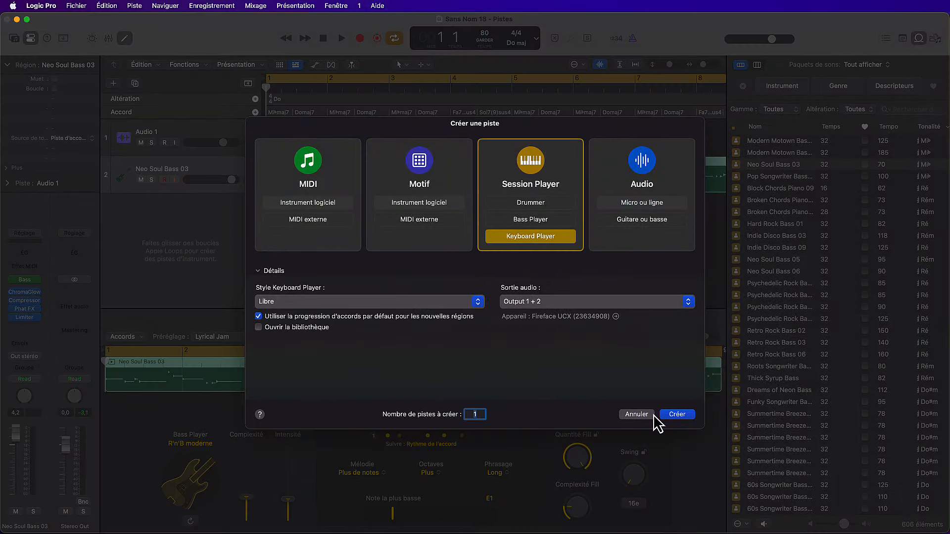
left_click(676, 414)
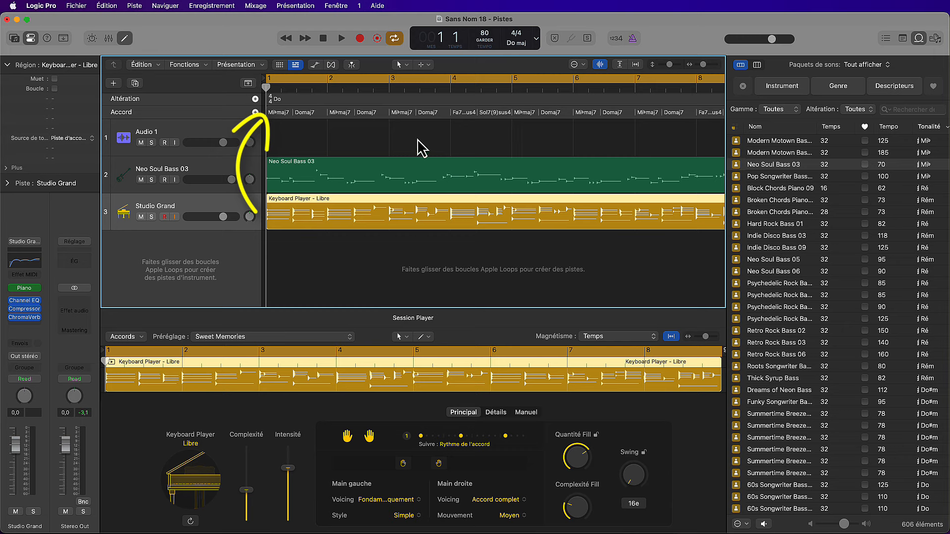
Listen to the bass and keyboard tracks together up to the end of bar 8, then stop playback
left_click(341, 39)
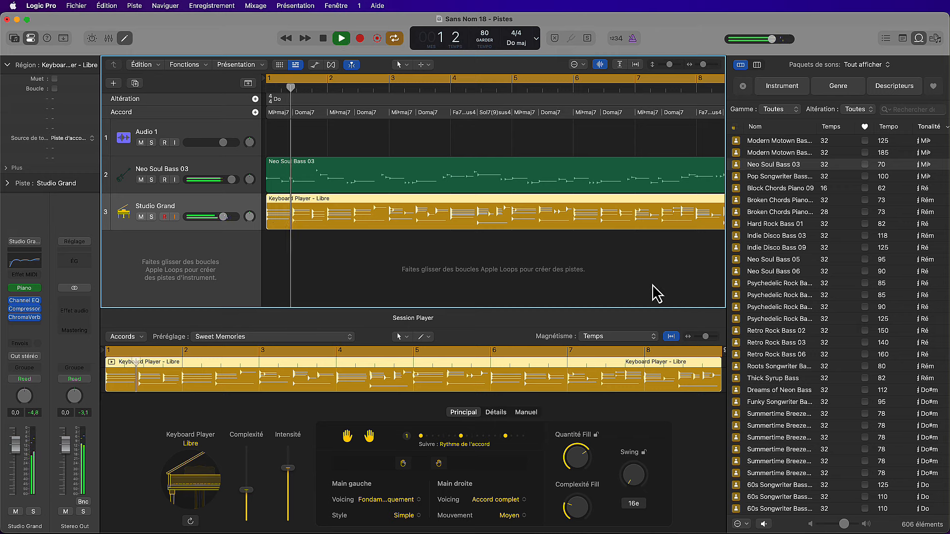
left_click(919, 38)
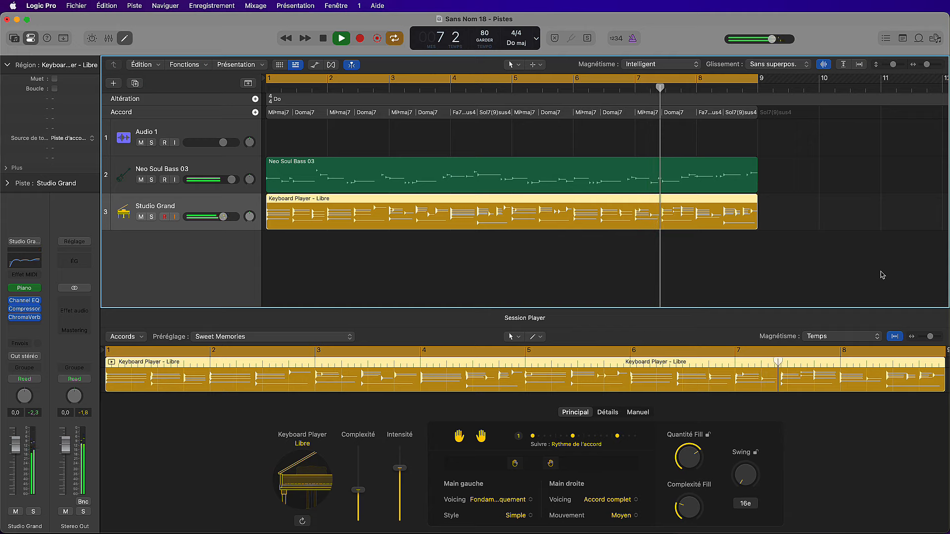
left_click(918, 38)
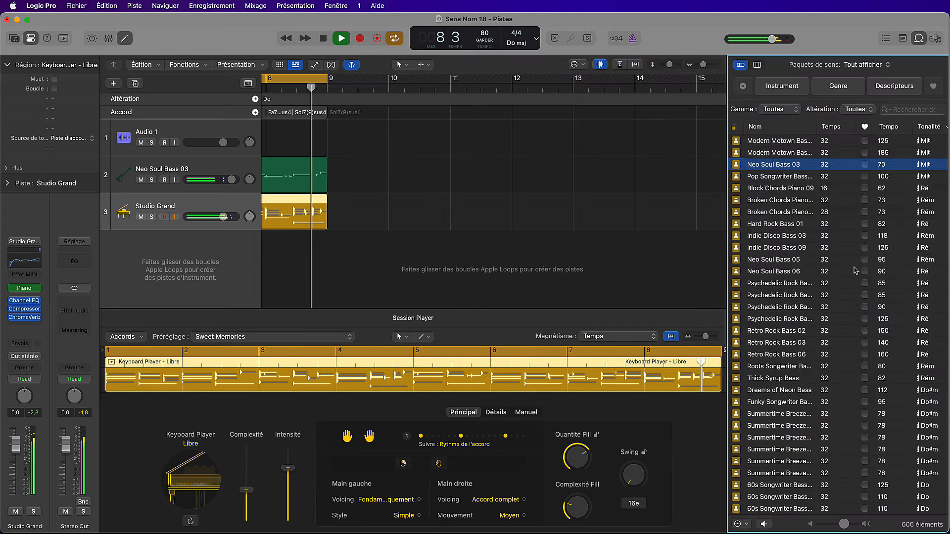
key("space")
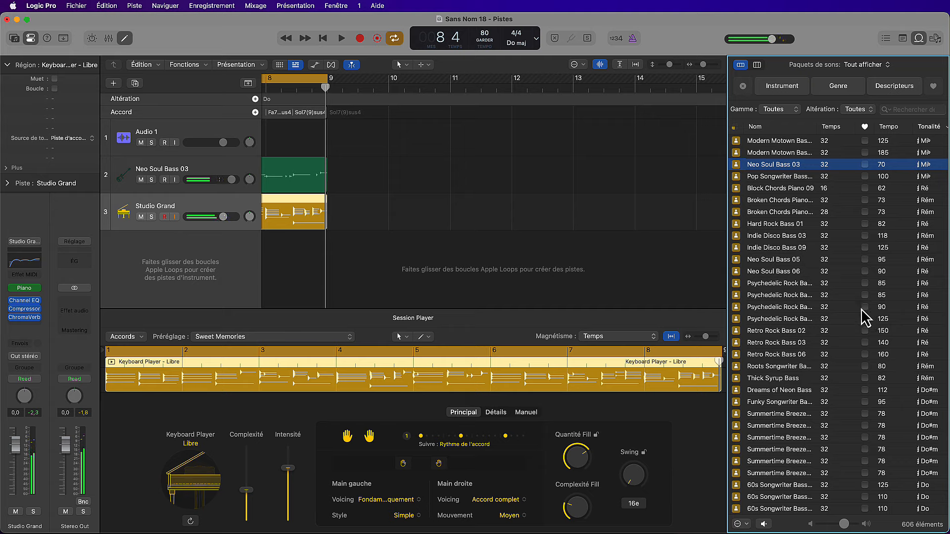
Widen the loop browser's name column and look through the available Session Player loops
scroll(850, 333, "down", 8)
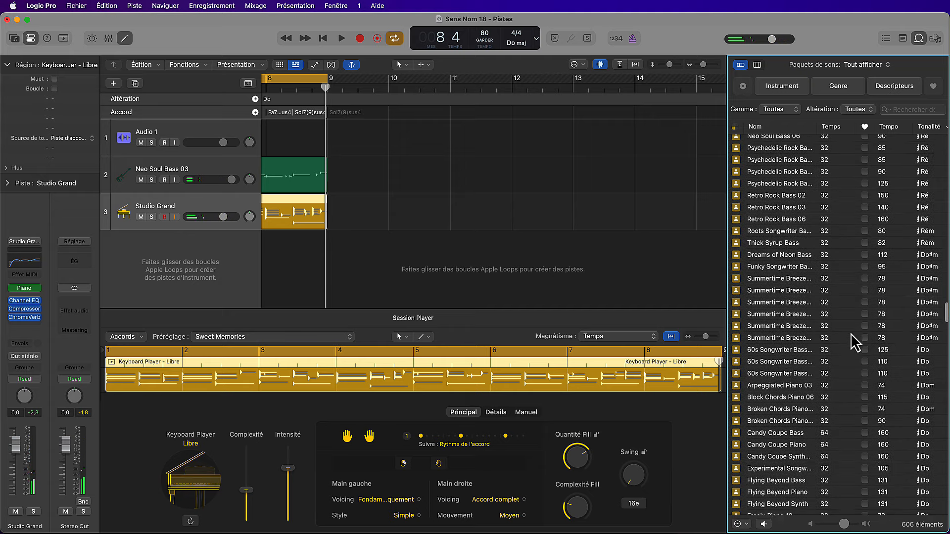
left_click_drag(813, 127, 858, 127)
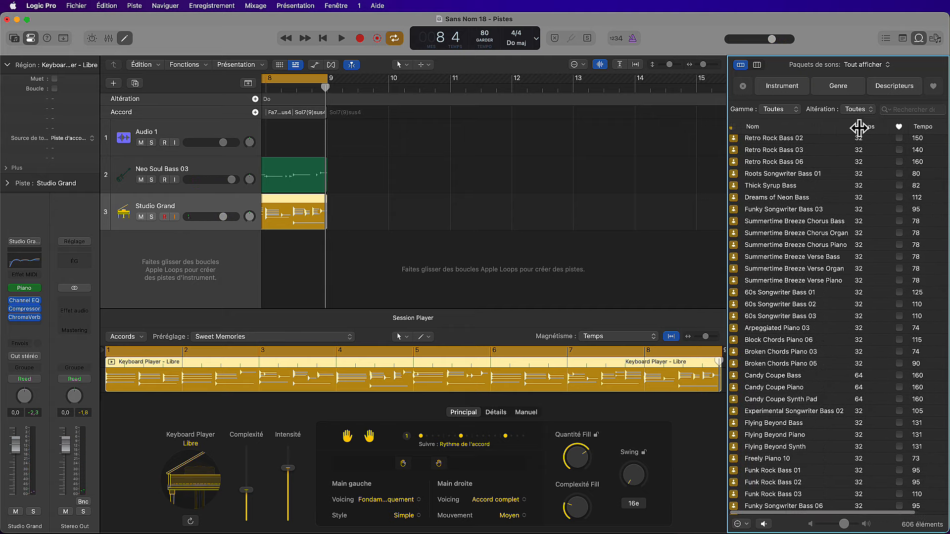
scroll(814, 395, "down", 5)
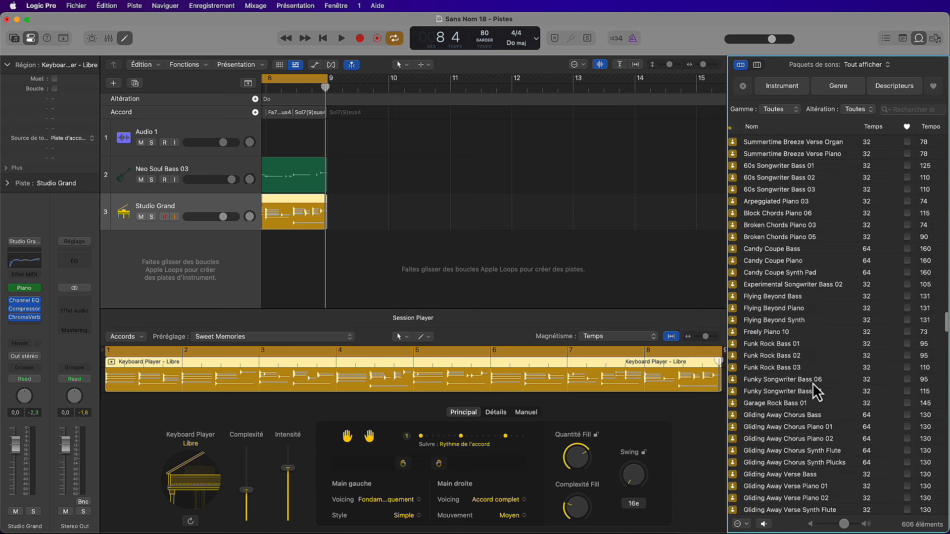
scroll(815, 393, "down", 12)
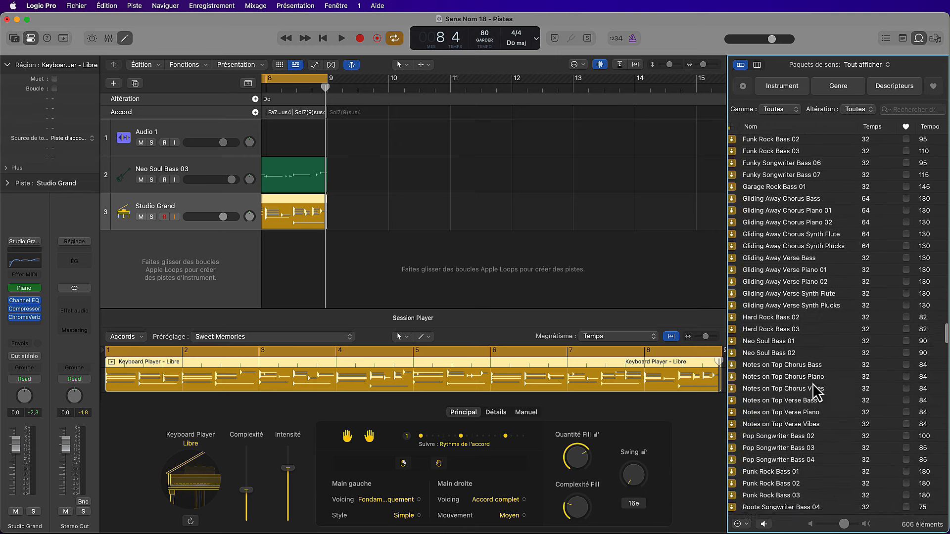
scroll(817, 393, "down", 4)
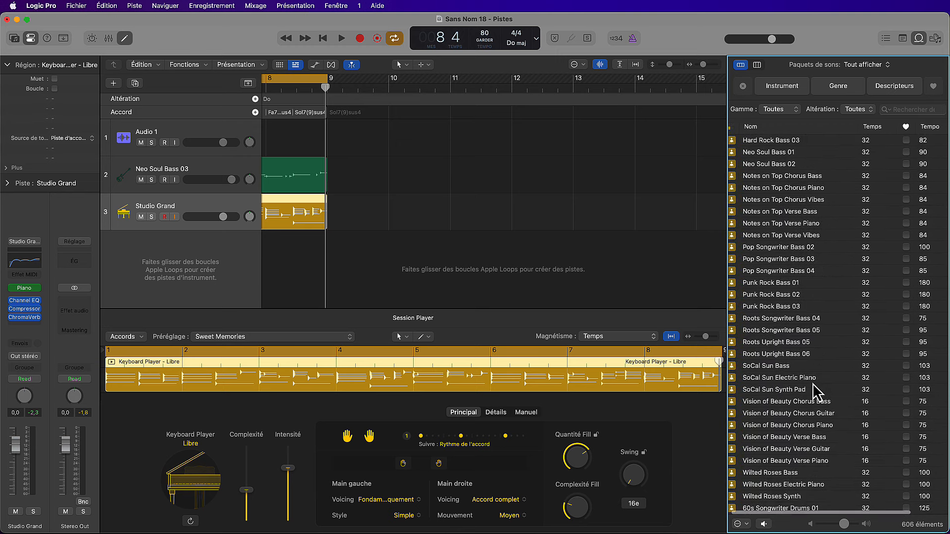
scroll(812, 384, "down", 2)
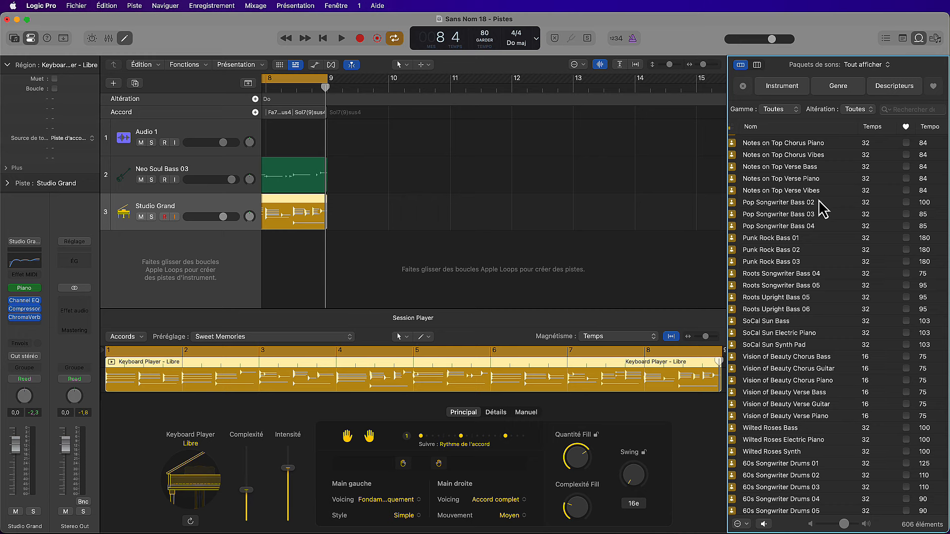
Create a Session Player Drummer track in the Neo Soul style and hide the loop browser
scroll(544, 290, "left", 10)
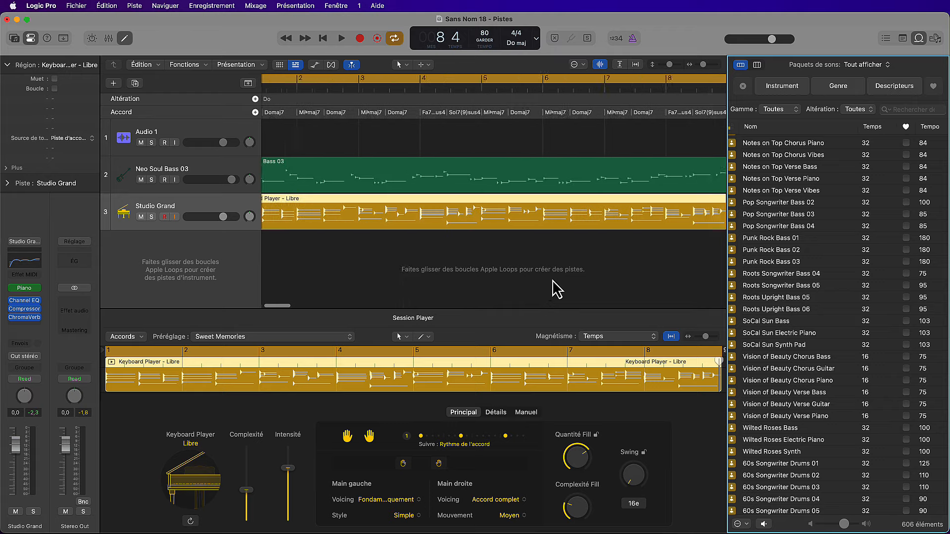
left_click(114, 83)
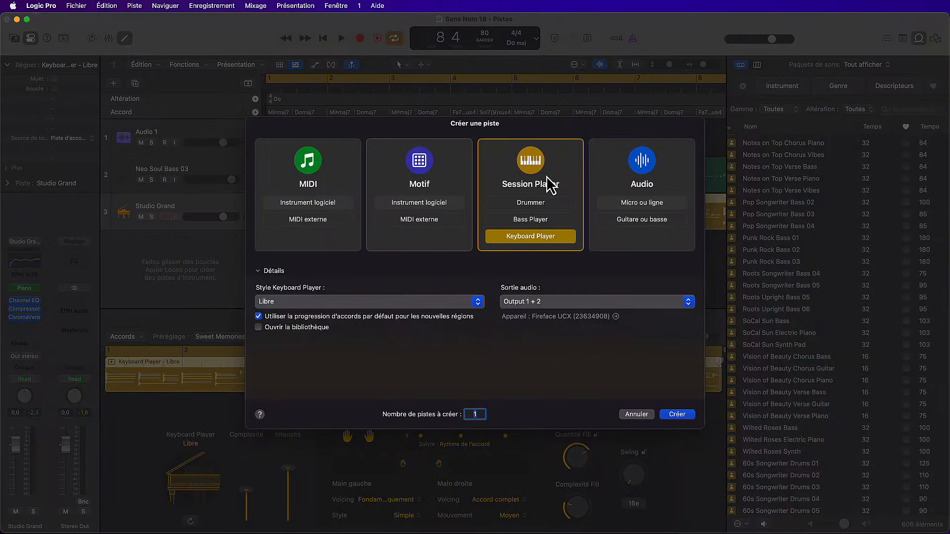
left_click(536, 204)
left_click(433, 304)
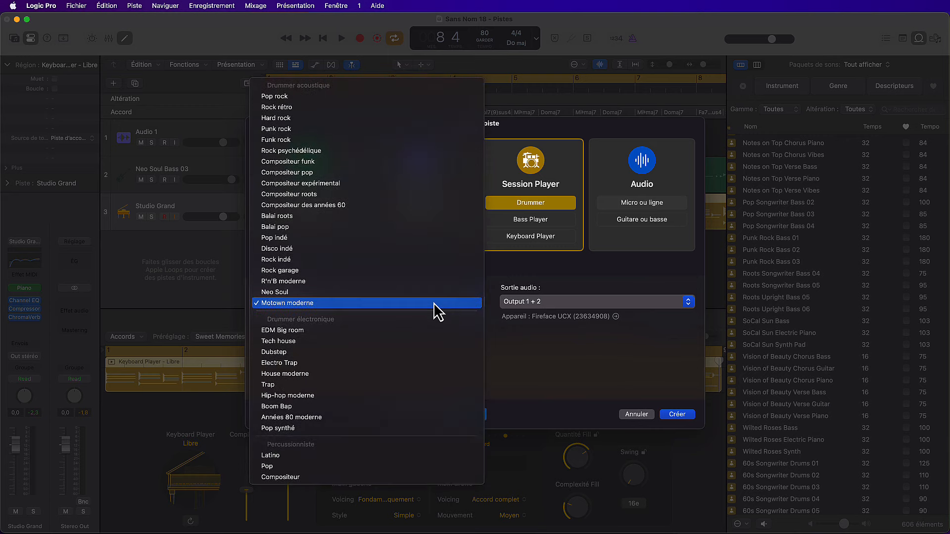
left_click(405, 291)
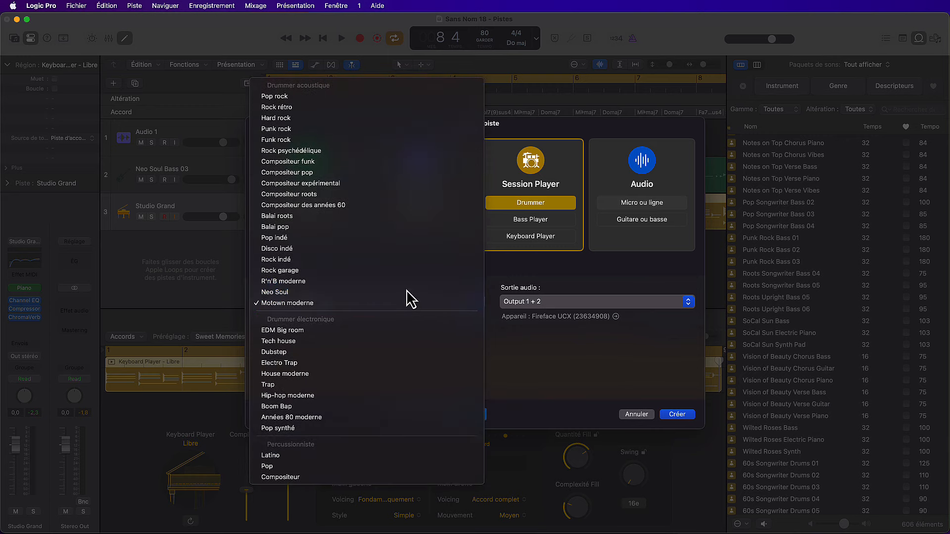
left_click(672, 415)
left_click(918, 38)
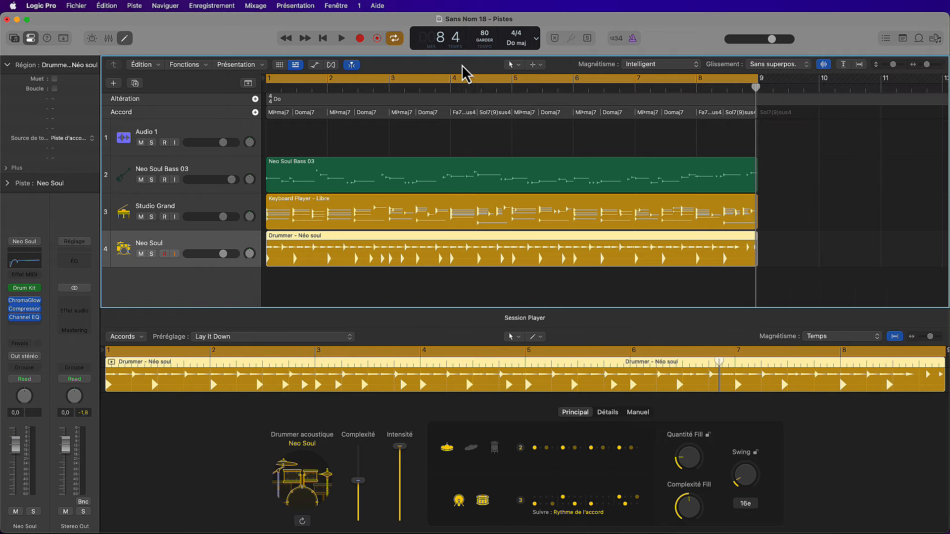
Play the arrangement from the beginning and lower the Neo Soul drummer's intensity to about mid-range
left_click(322, 39)
key("space")
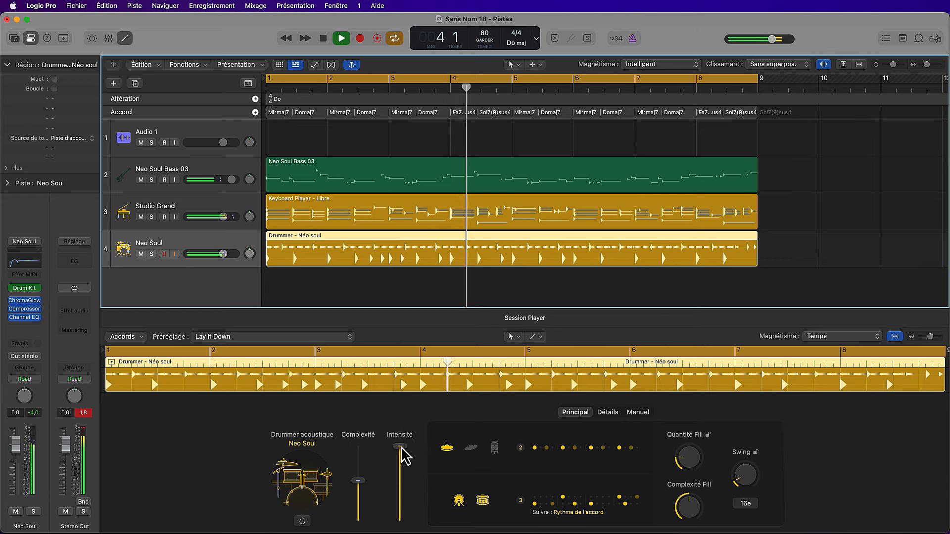
left_click_drag(400, 447, 399, 485)
Slightly reduce the complexity and intensity of the Studio Grand keyboard part, then stop playback
left_click(230, 205)
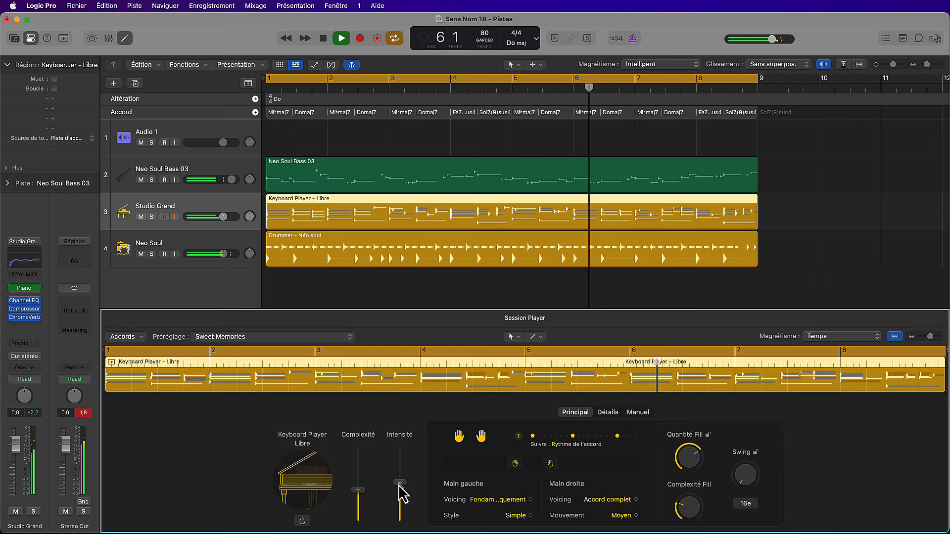
left_click_drag(359, 493, 396, 500)
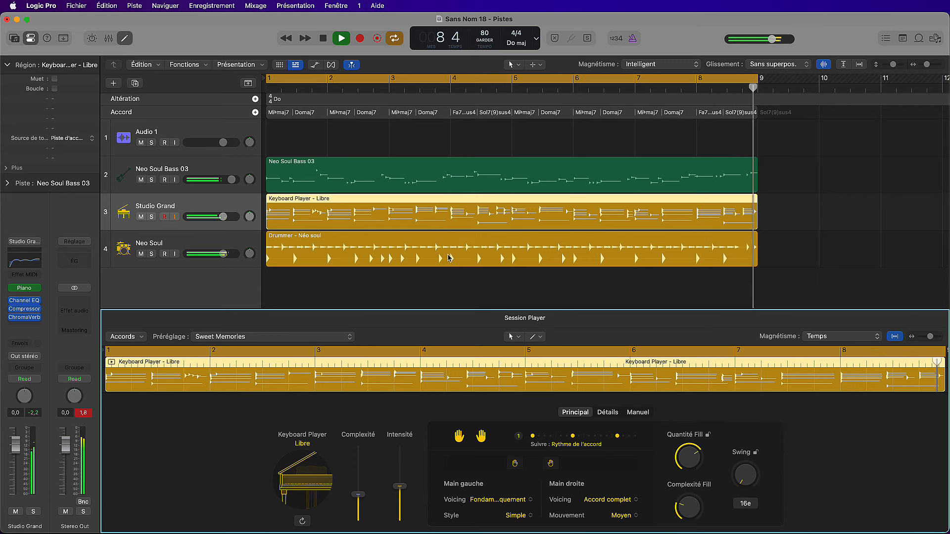
key("space")
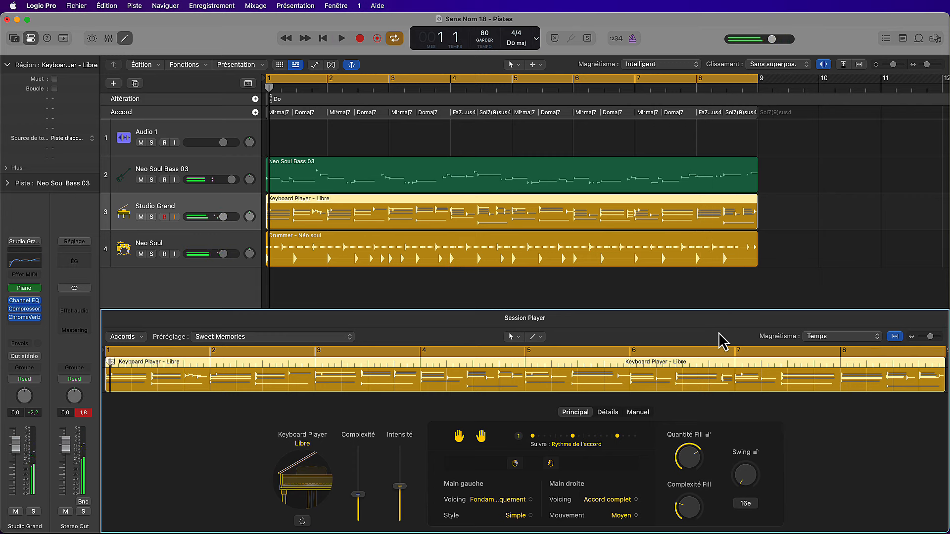
Try the Boucles MIDI type in the loop browser, return to Boucles Session Player only, and sort the loops by name
left_click(918, 39)
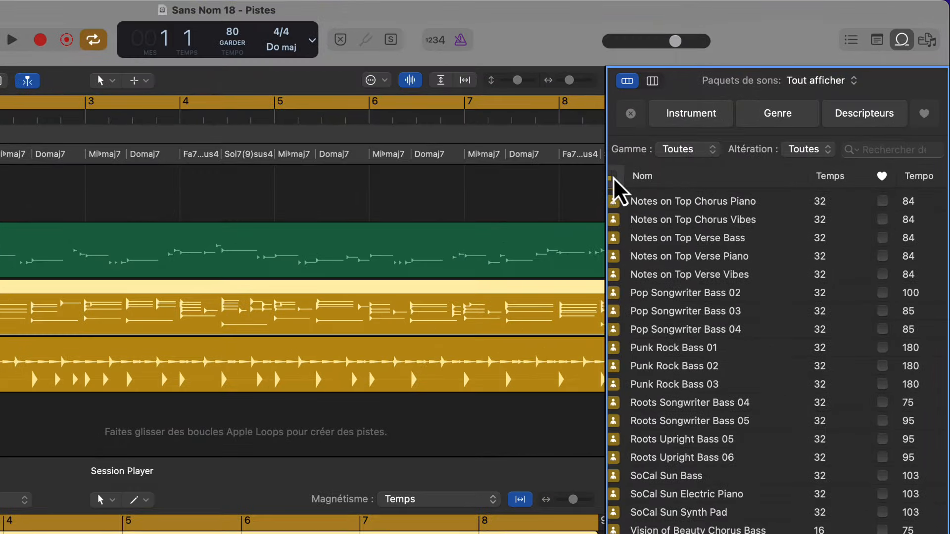
left_click(730, 128)
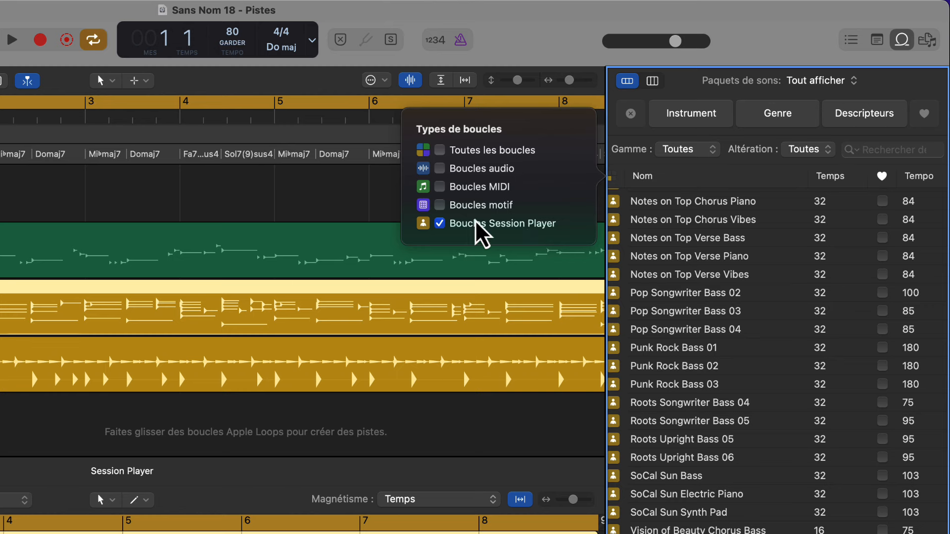
left_click(439, 186)
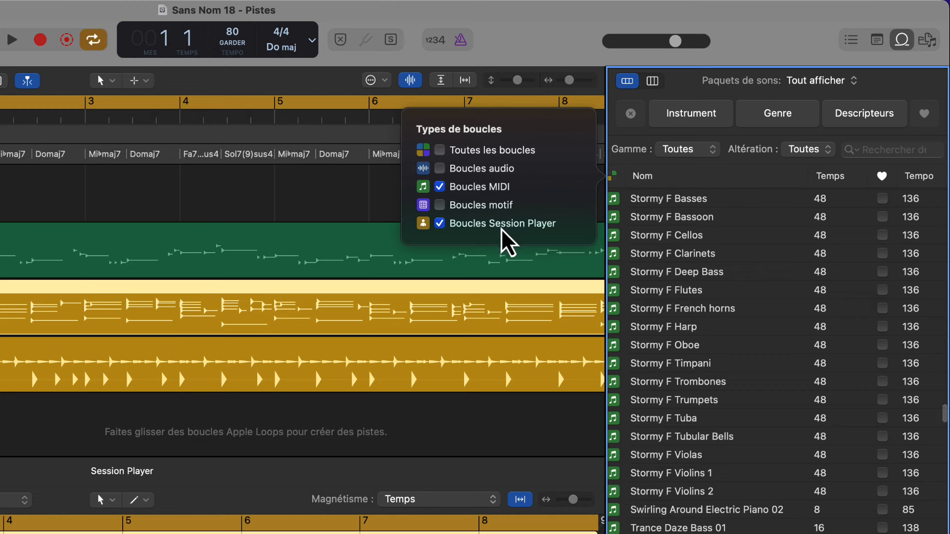
left_click(439, 204)
left_click(440, 187)
left_click(660, 179)
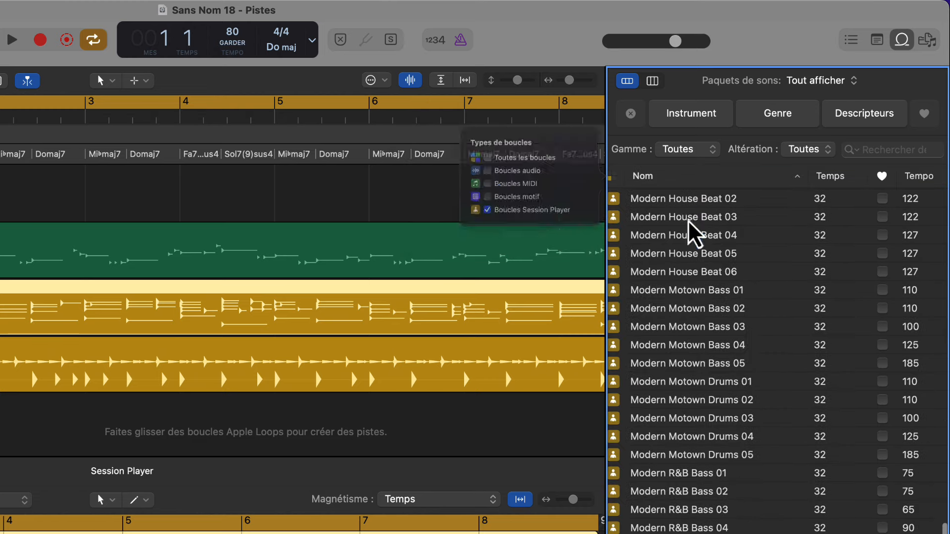
scroll(767, 440, "down", 5)
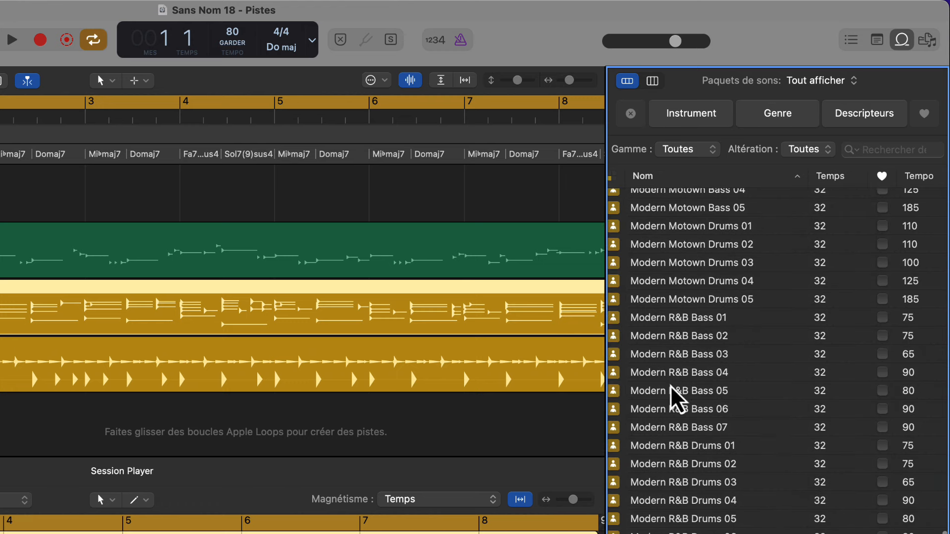